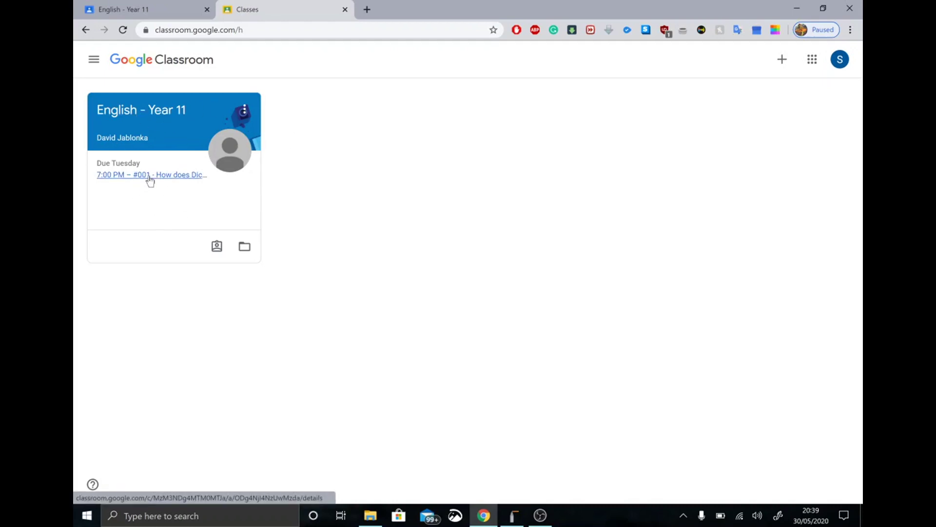
Open the English - Year 11 class card from the Classes home page
left_click(163, 125)
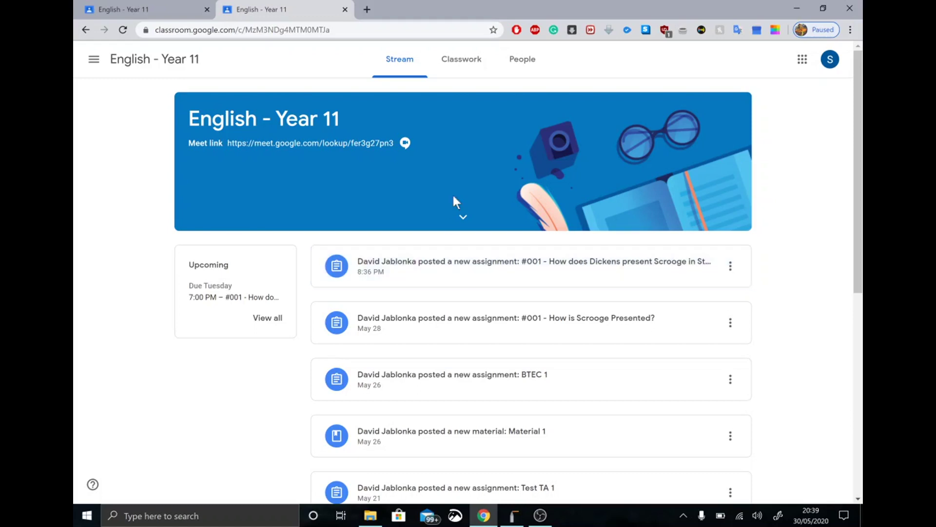
In Classwork, expand the #001 Dickens Scrooge assignment under Autumn 1 and view its full details
left_click(463, 67)
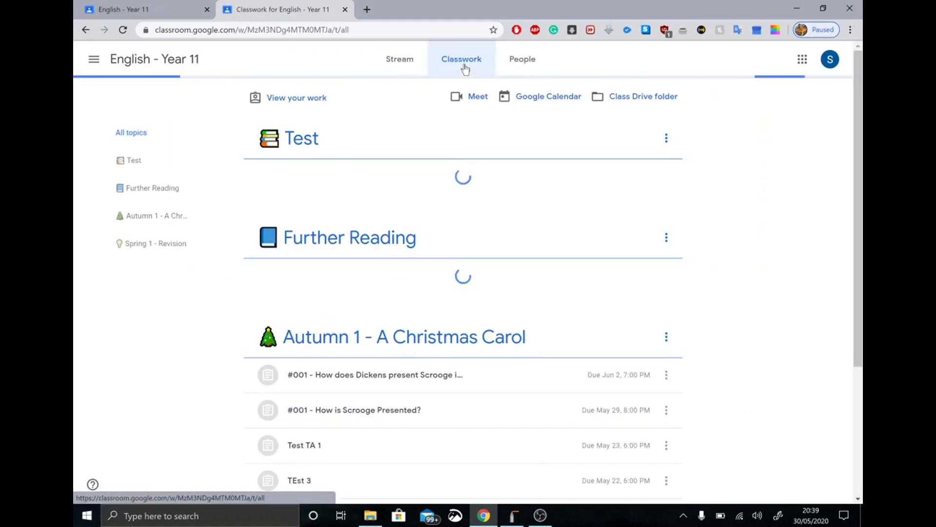
scroll(432, 259, "down", 2)
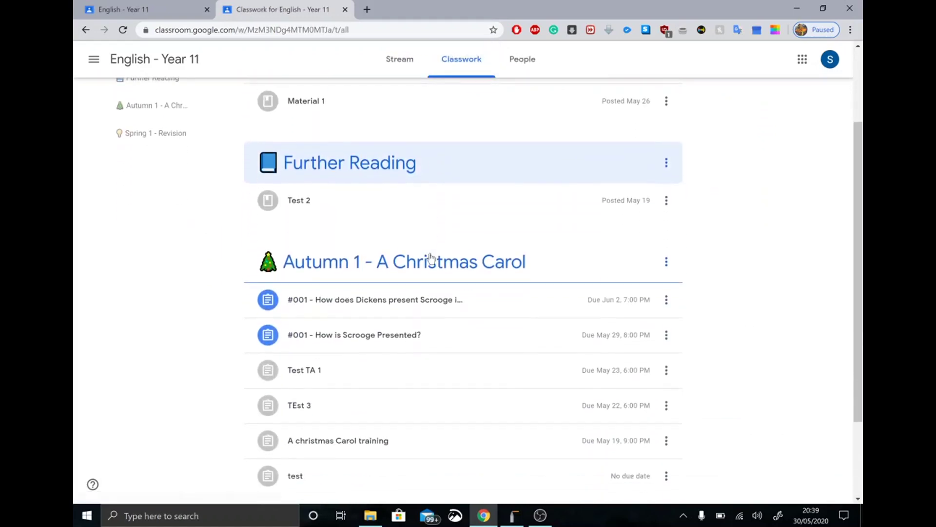
scroll(430, 254, "down", 1)
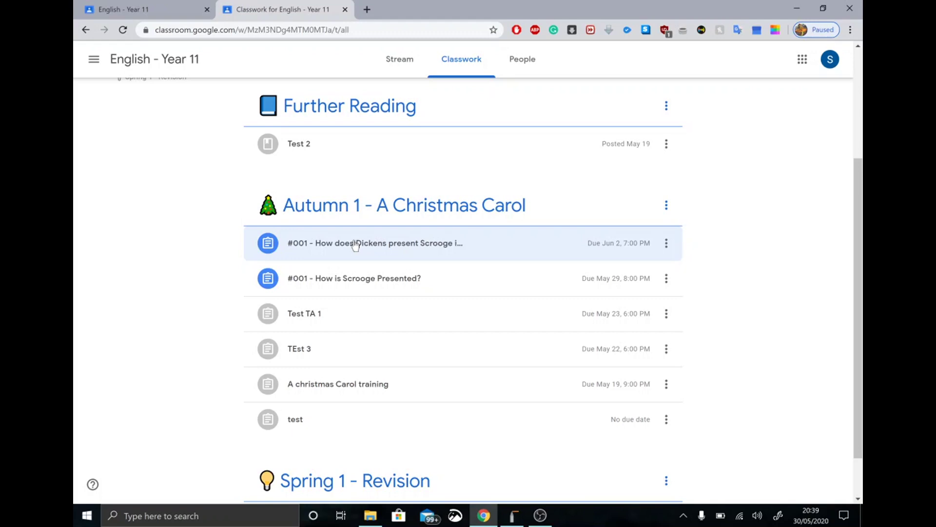
left_click(355, 244)
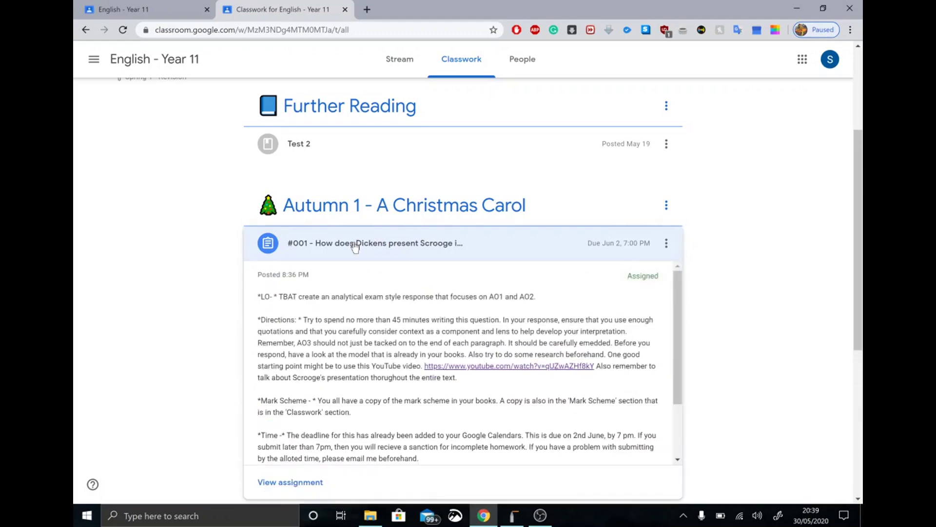
scroll(456, 267, "down", 2)
scroll(372, 335, "down", 1)
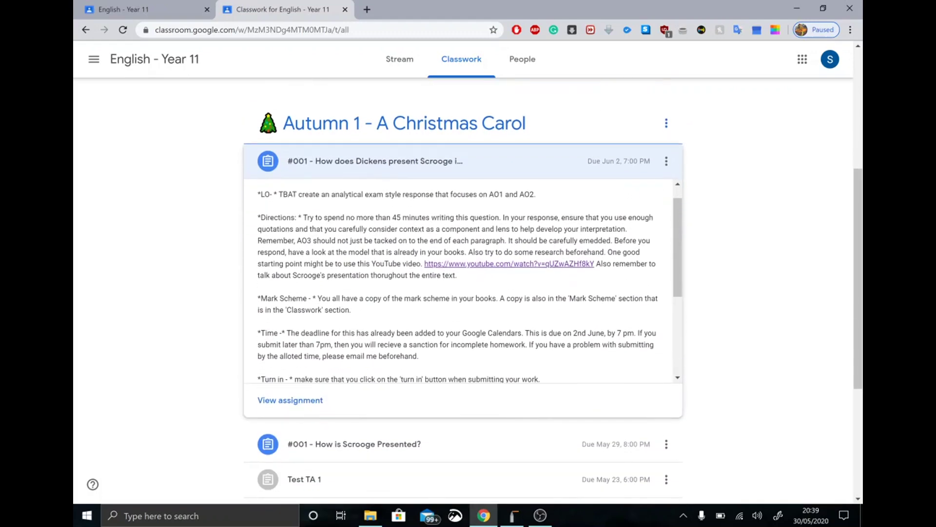
left_click(299, 402)
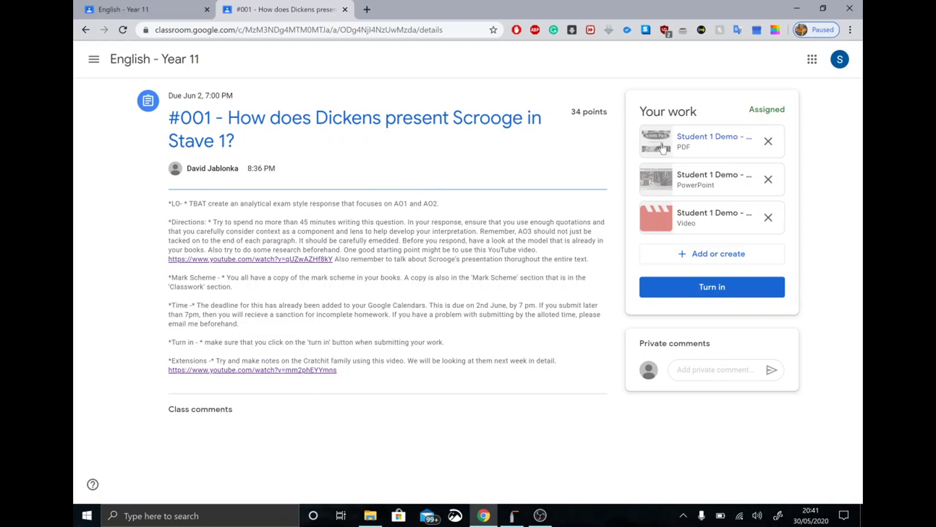
left_click(704, 141)
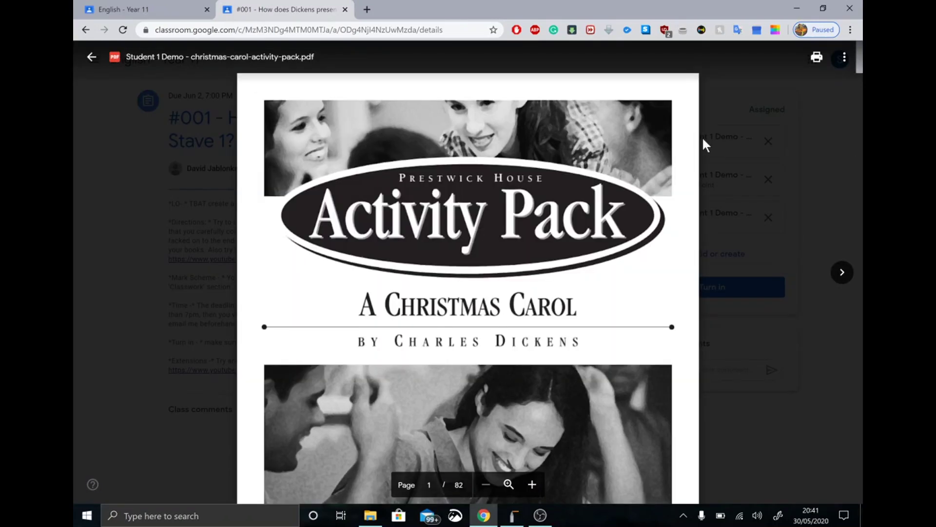
scroll(704, 141, "down", 8)
scroll(703, 142, "down", 15)
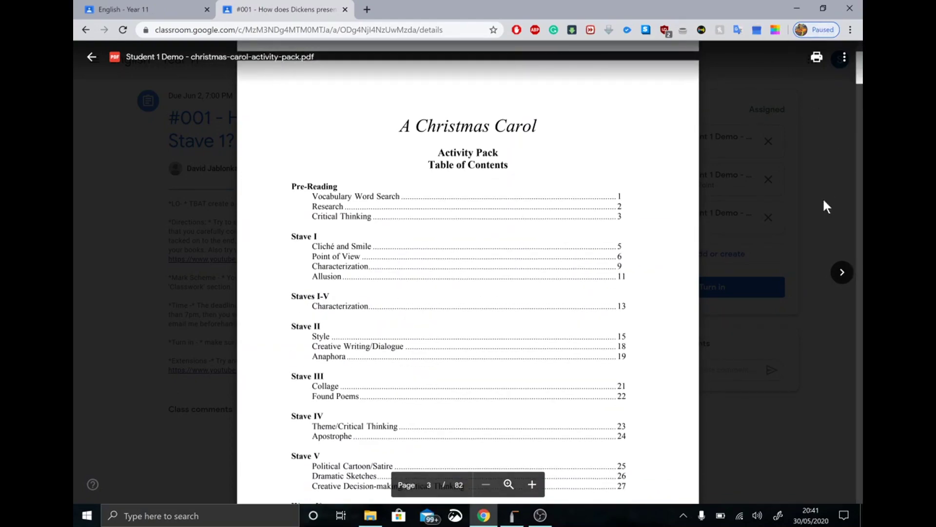
left_click(92, 57)
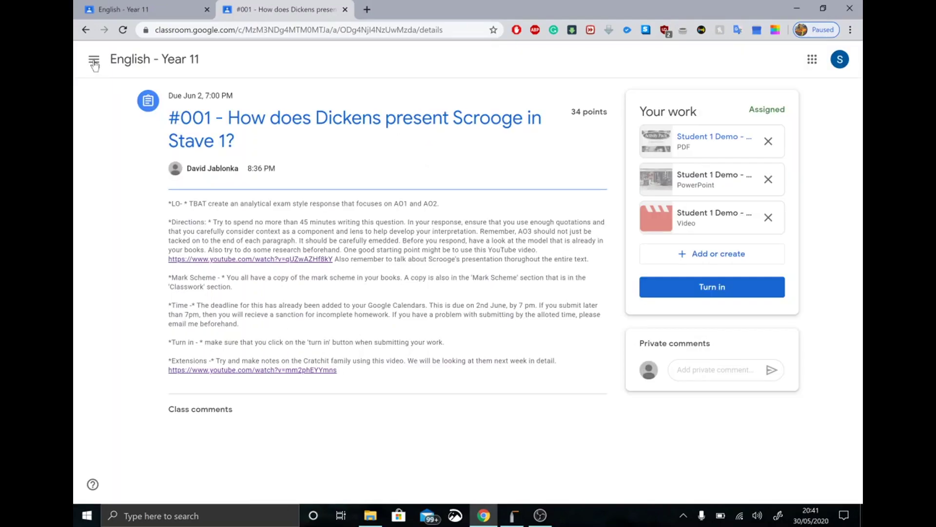
left_click(691, 182)
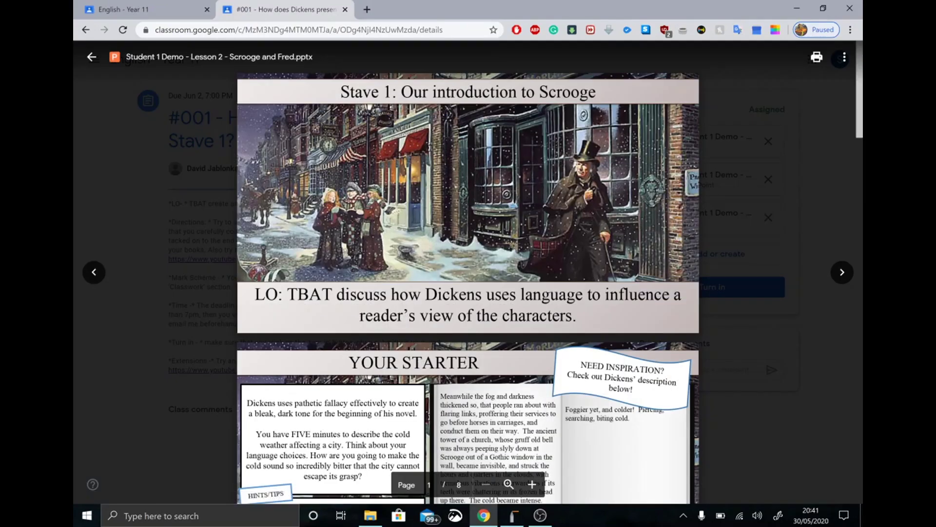
scroll(468, 273, "down", 5)
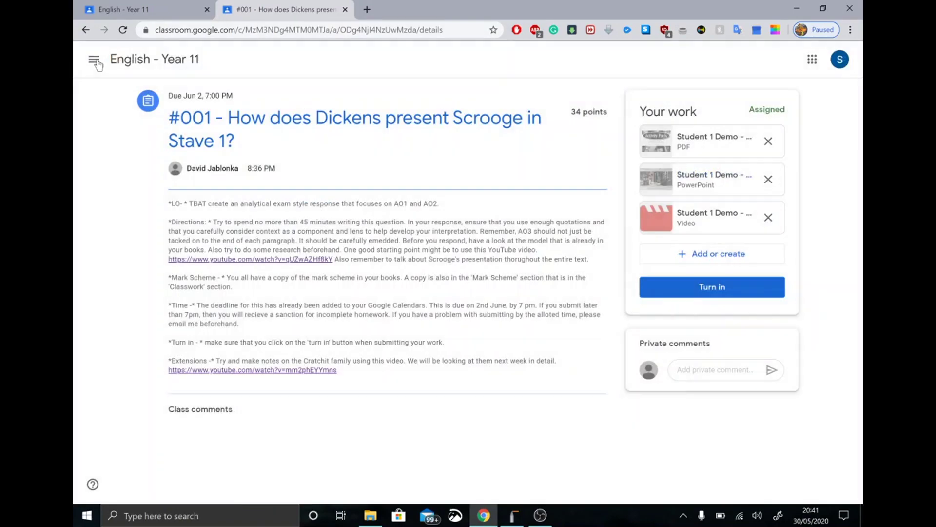
left_click(91, 57)
Create a new Google Doc as the fourth attachment and open it
left_click(685, 257)
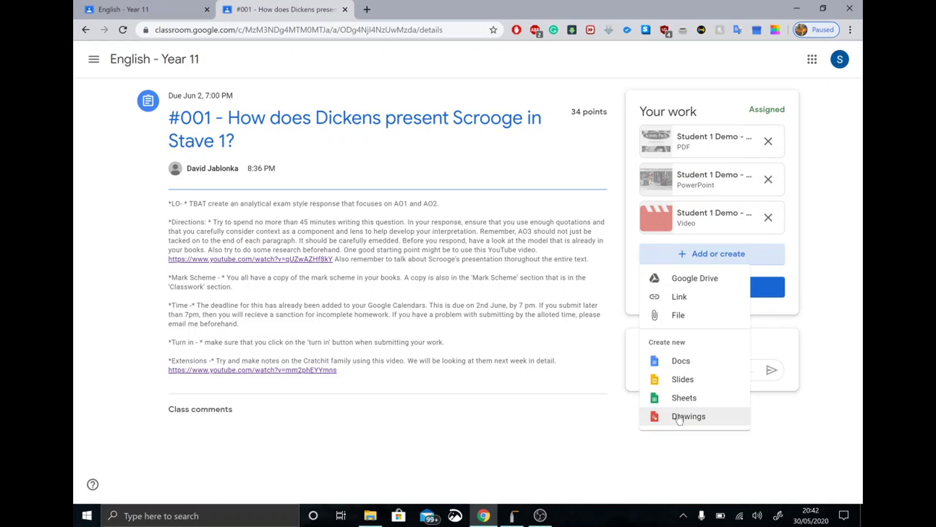
left_click(690, 361)
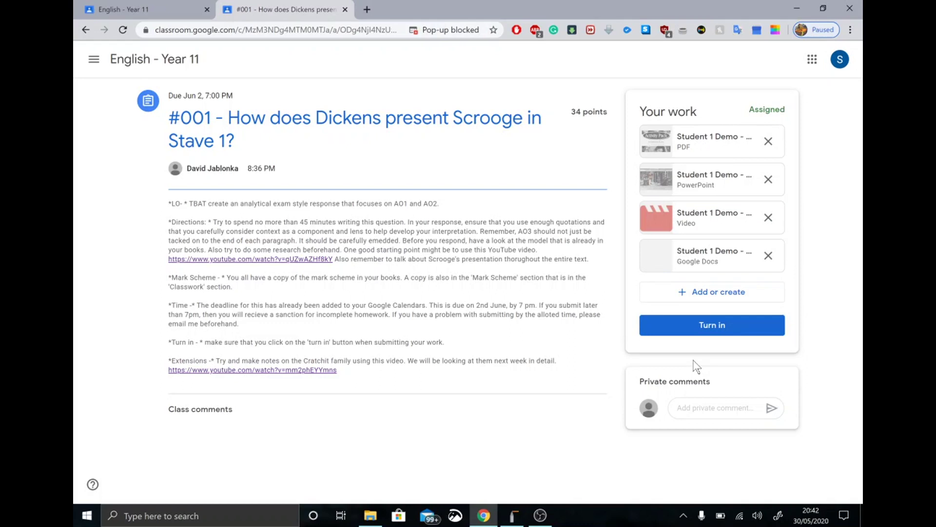
left_click(689, 256)
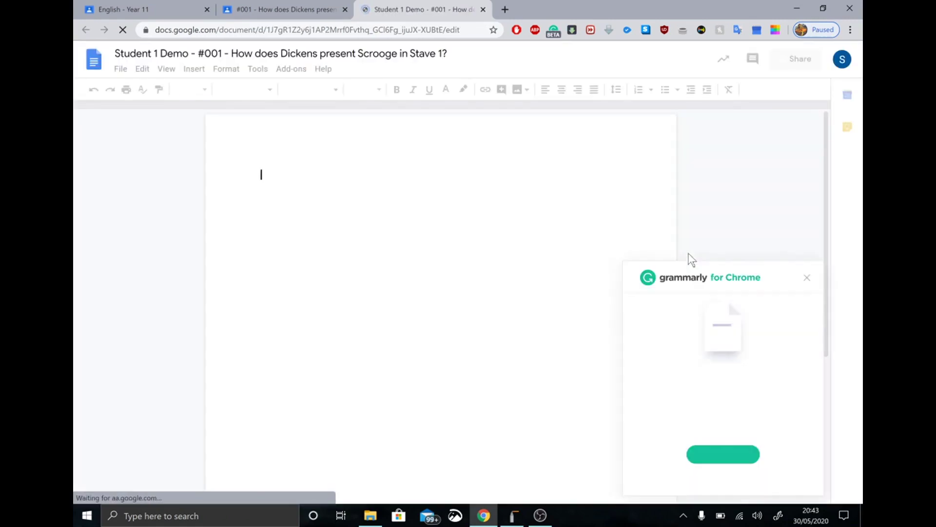
Dismiss the Grammarly pop-up, type 'Answer...' in the Doc and select it
left_click(806, 279)
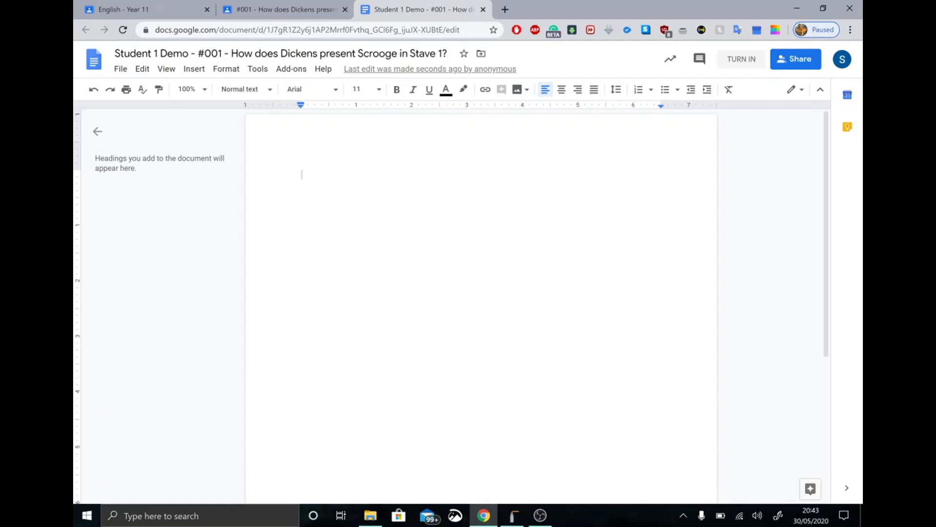
type("Answer")
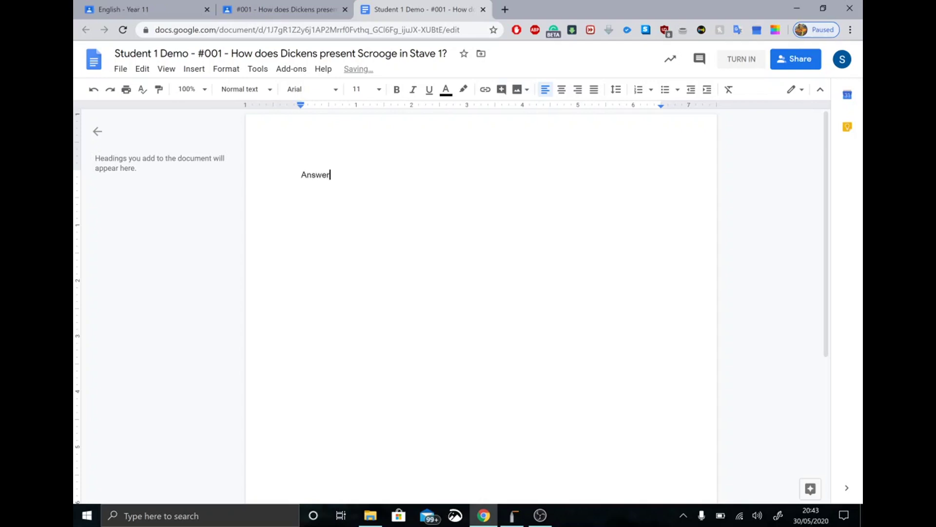
type("...")
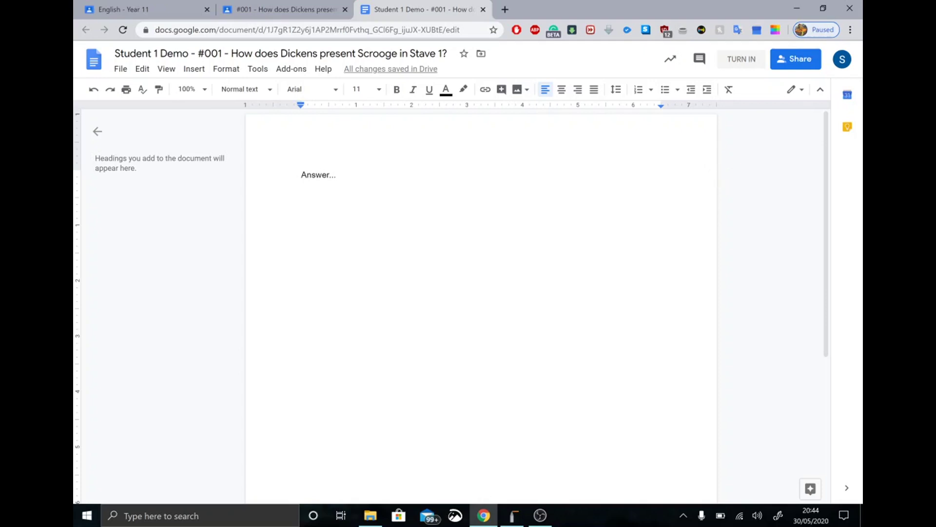
key("ctrl+a")
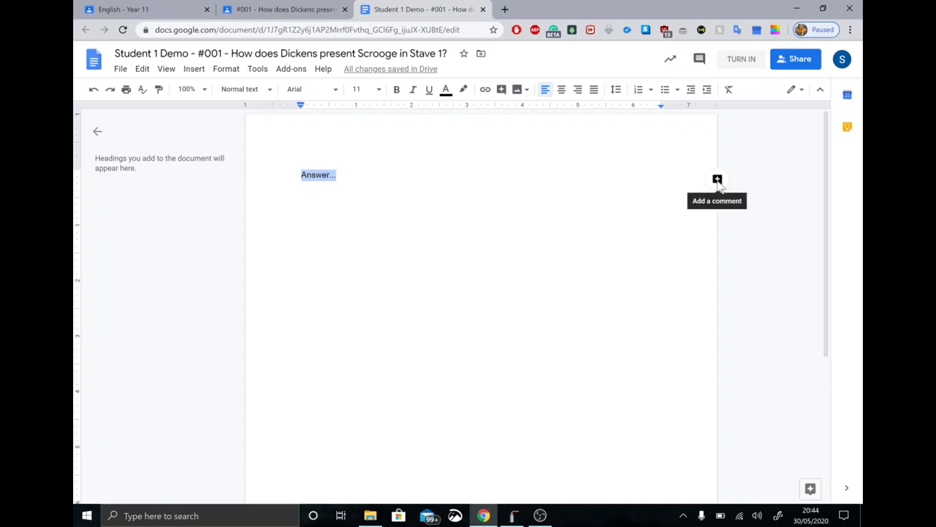
Comment 'Sir, i'm really struggling with this point.' on the answer text, then start turning in
left_click(717, 180)
type("Sir, i'm ")
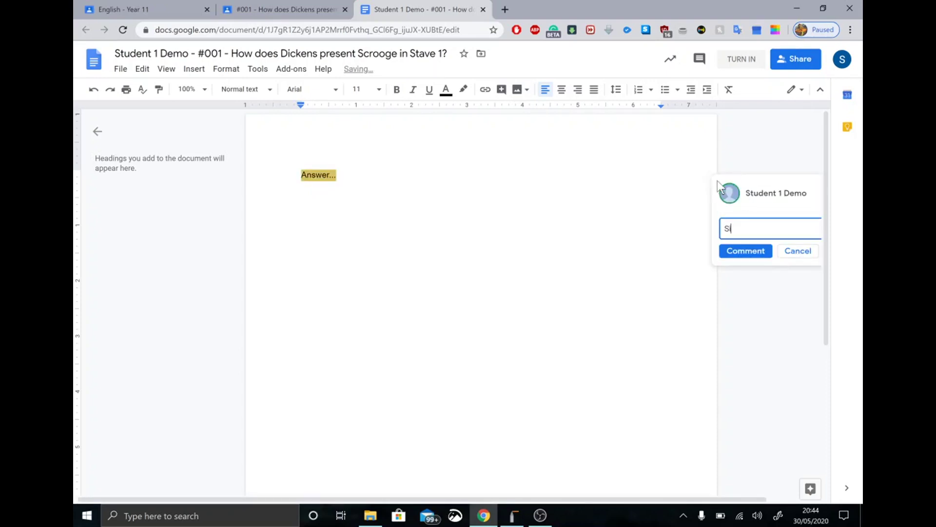
type("rea")
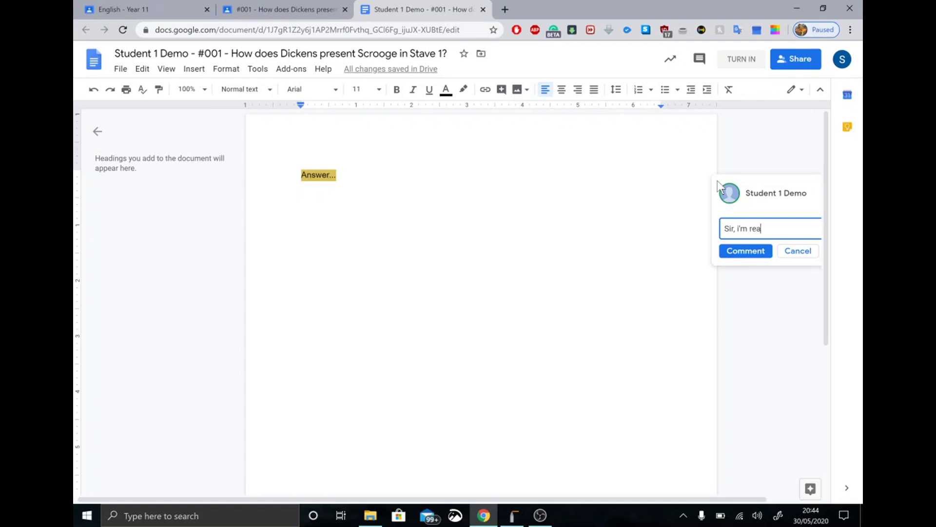
type("lly struggling with this point")
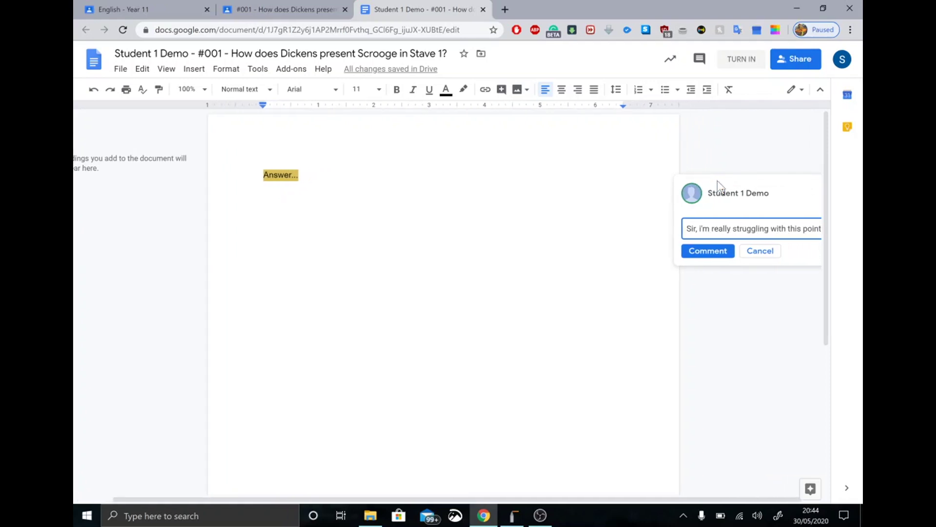
type(".")
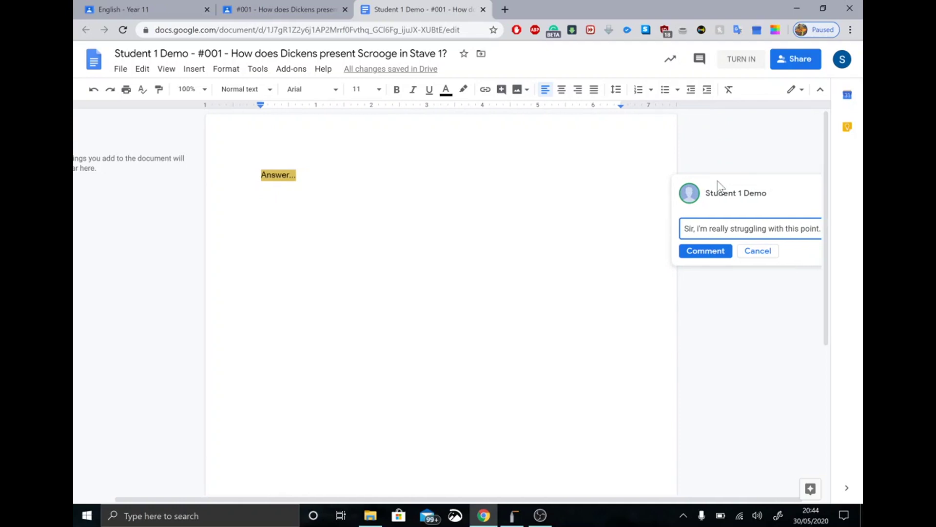
left_click(702, 251)
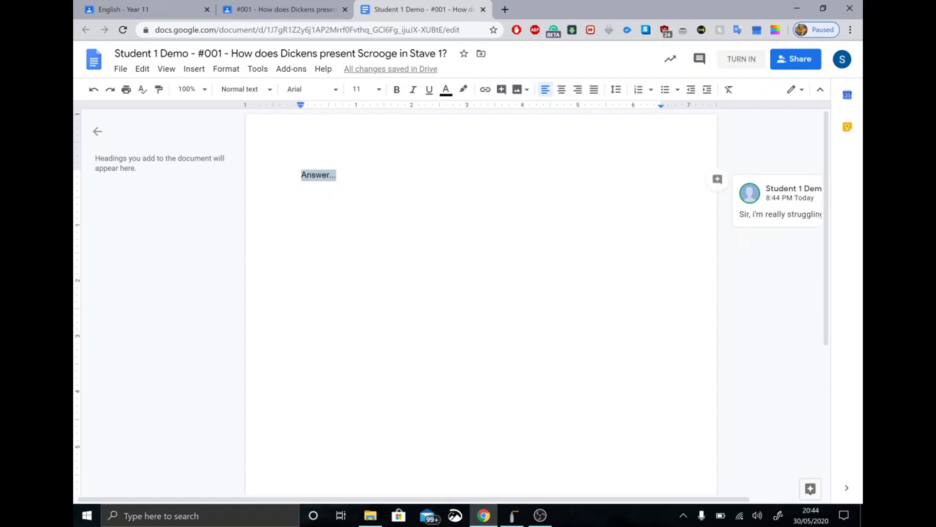
left_click(731, 62)
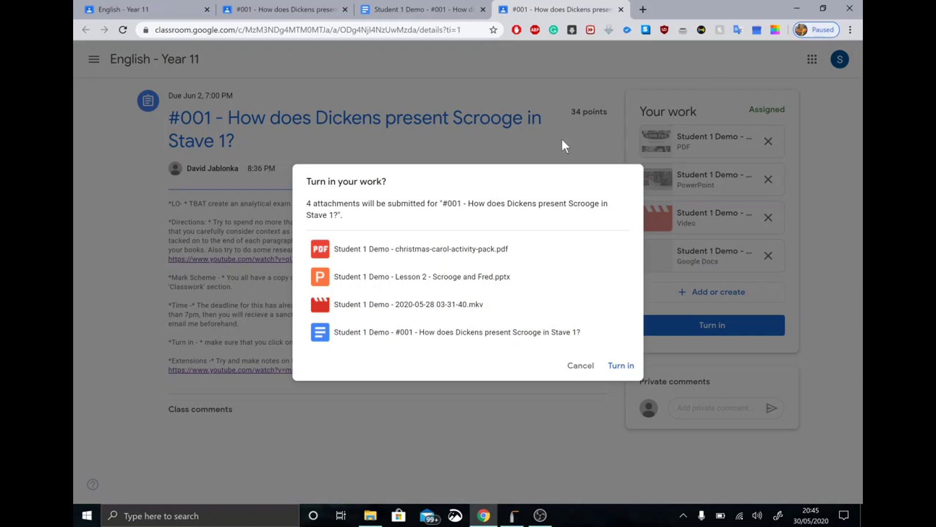
Cancel the turn-in confirmation and place the cursor in the private comment box
left_click(579, 370)
left_click(685, 408)
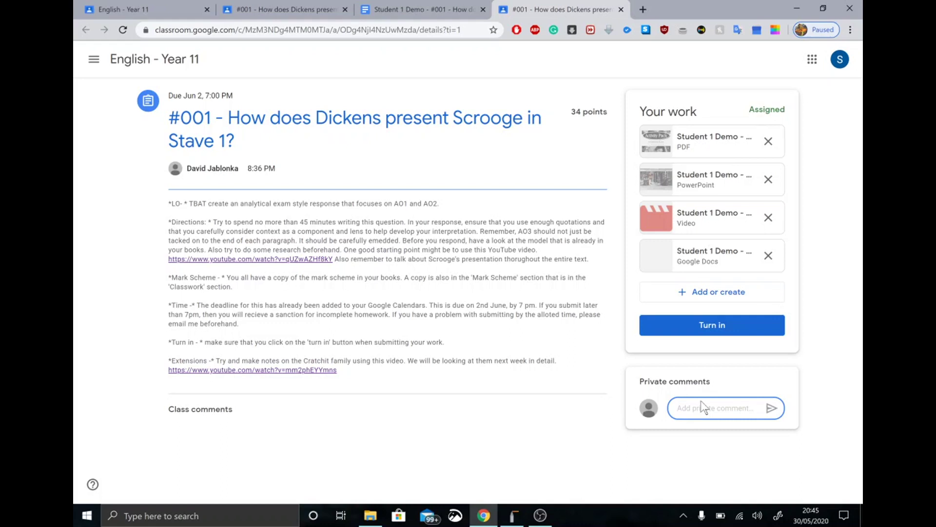
Send the private comment 'I didn't feel this was explained properly. Can you add a video on (X).'
type("I didn't feel this was explained")
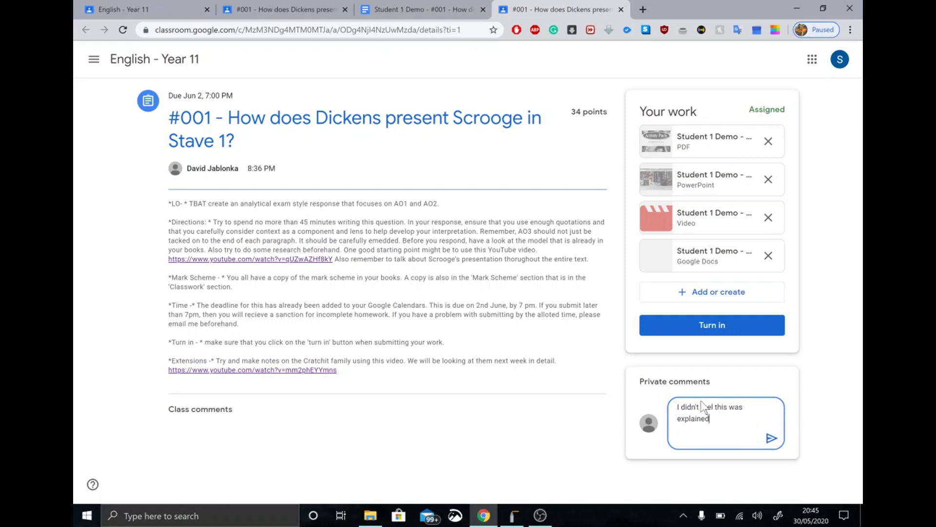
type(" properly. Can you add a video on")
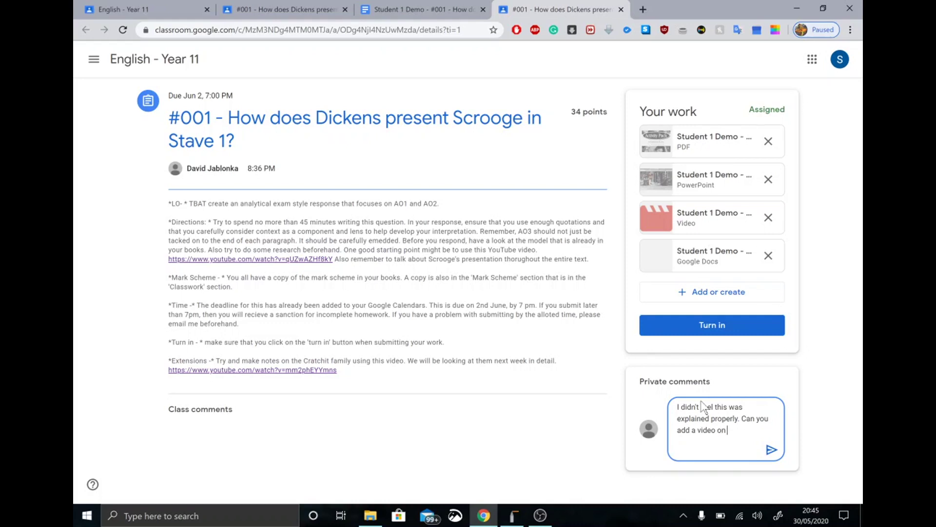
type(" 9X)")
key("BackSpace")
key("BackSpace")
type("(X)")
type(".")
left_click(771, 449)
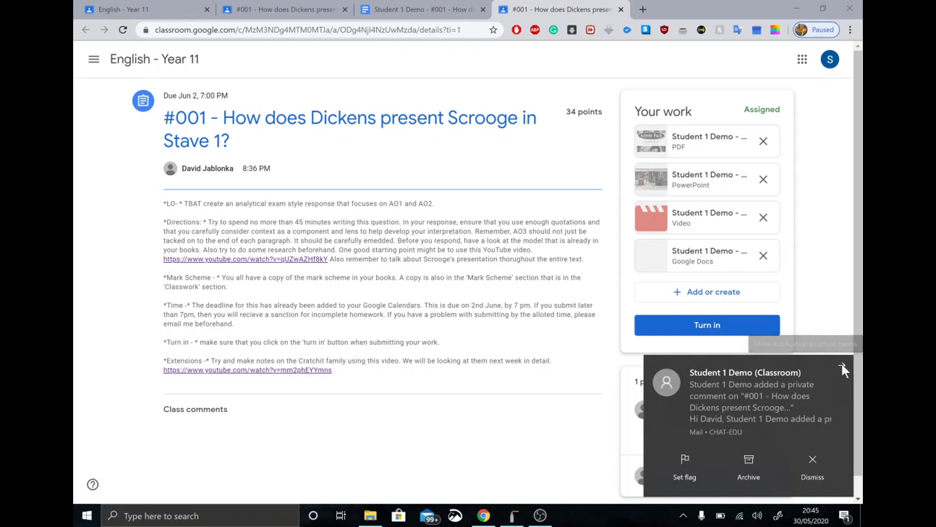
Dismiss the mail notification and turn in the assignment with all four attachments
left_click(842, 364)
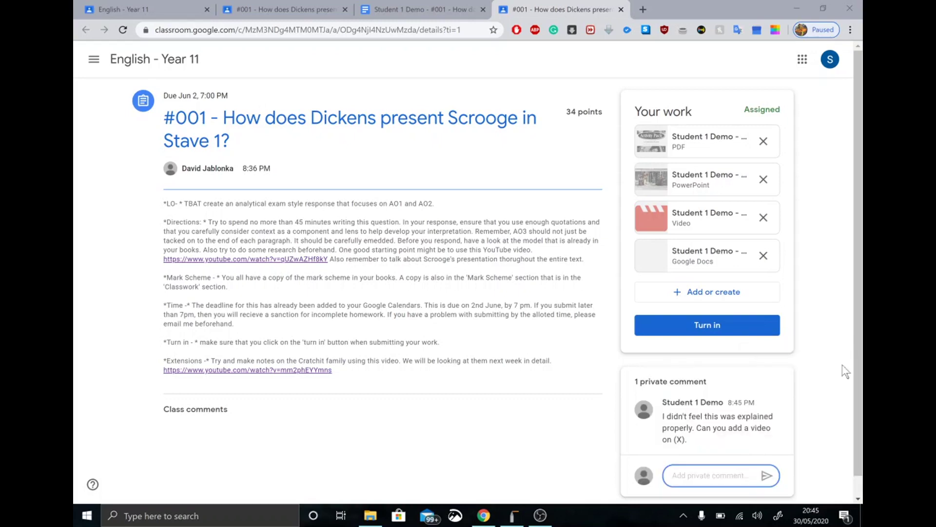
left_click(712, 328)
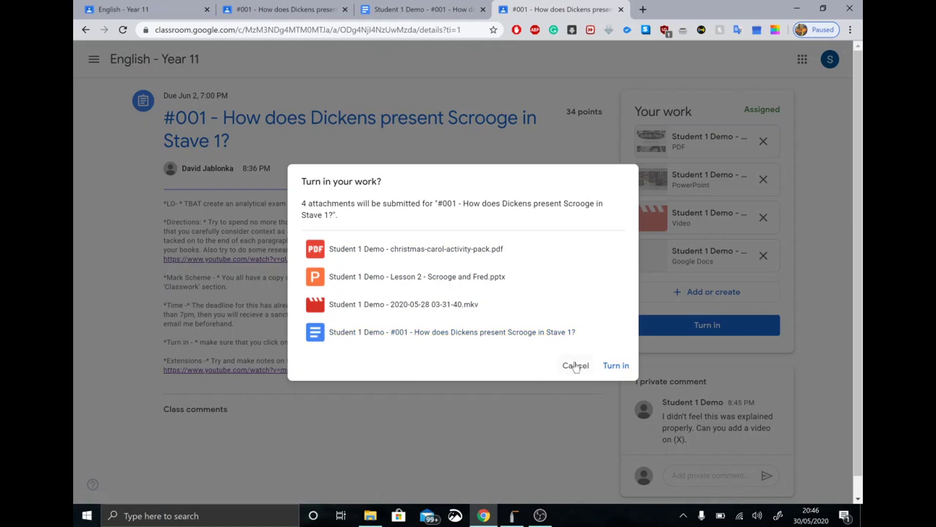
left_click(615, 373)
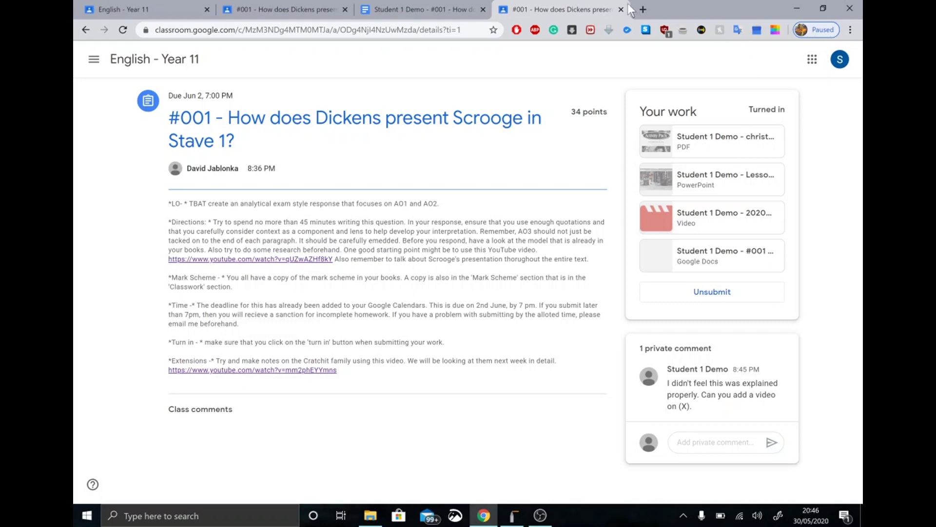
Close the student's Google Docs tab and both #001 assignment tabs
left_click(483, 10)
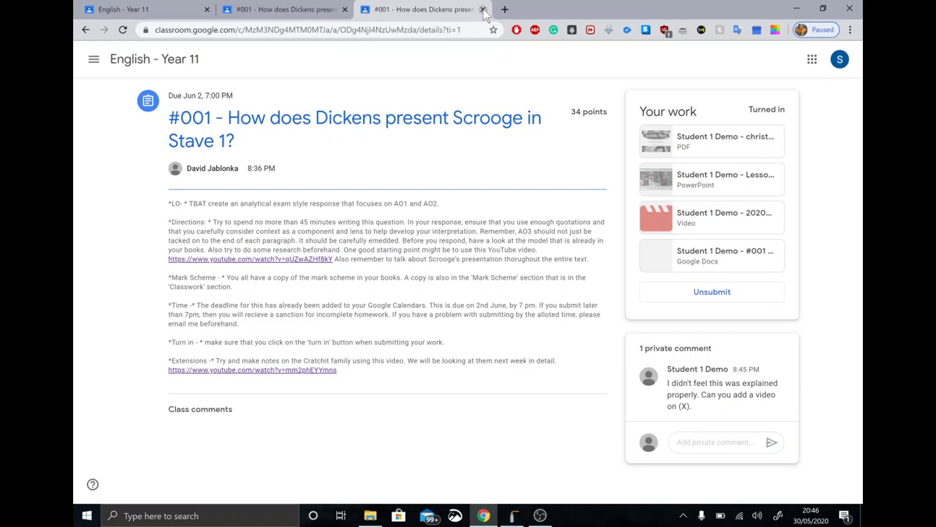
left_click(484, 10)
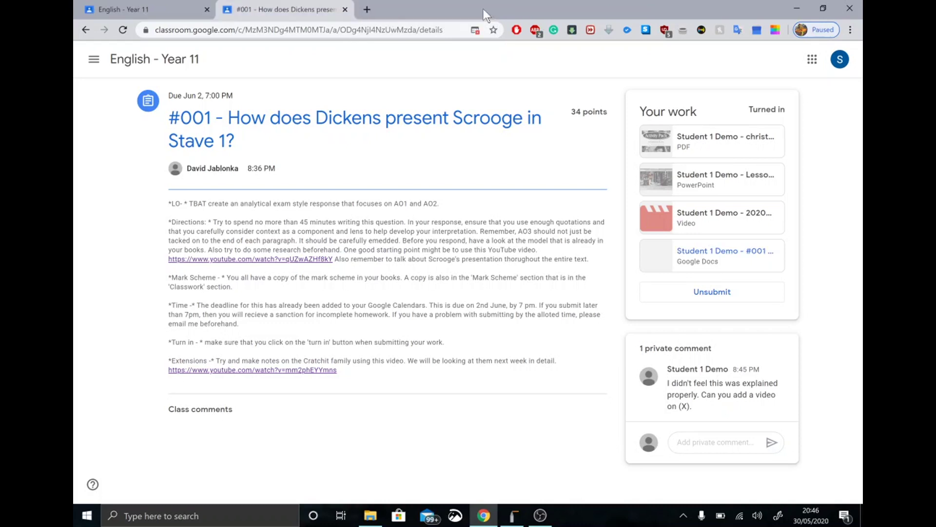
left_click(345, 9)
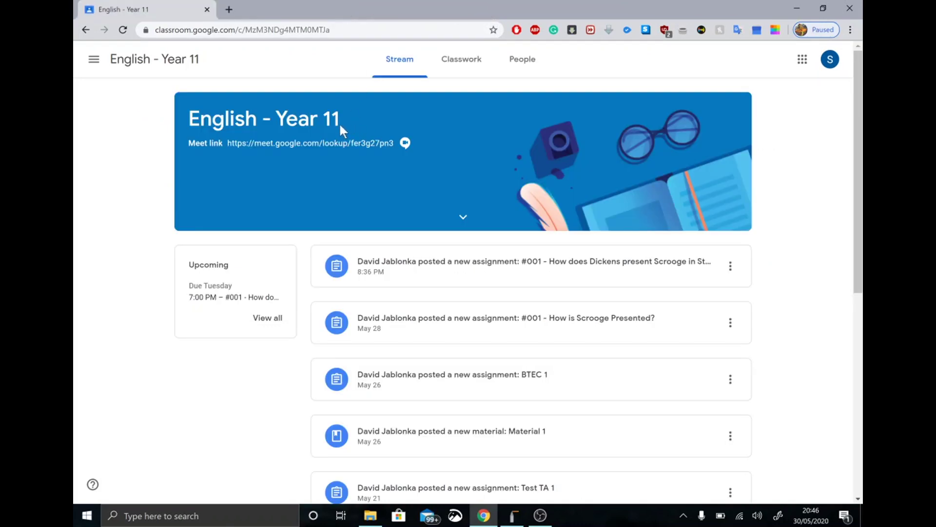